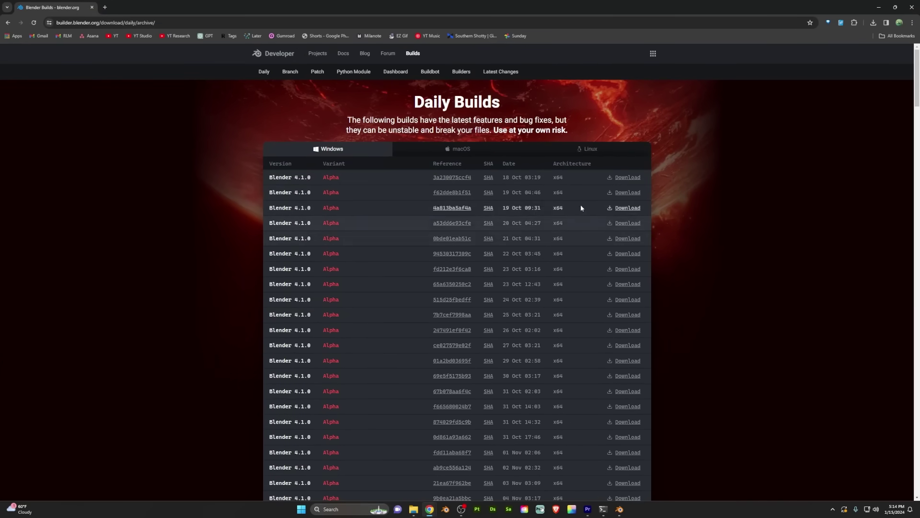
Switch from the browser to Blender and set the scene's render engine to EEVEE Next.
mouse_move(517, 211)
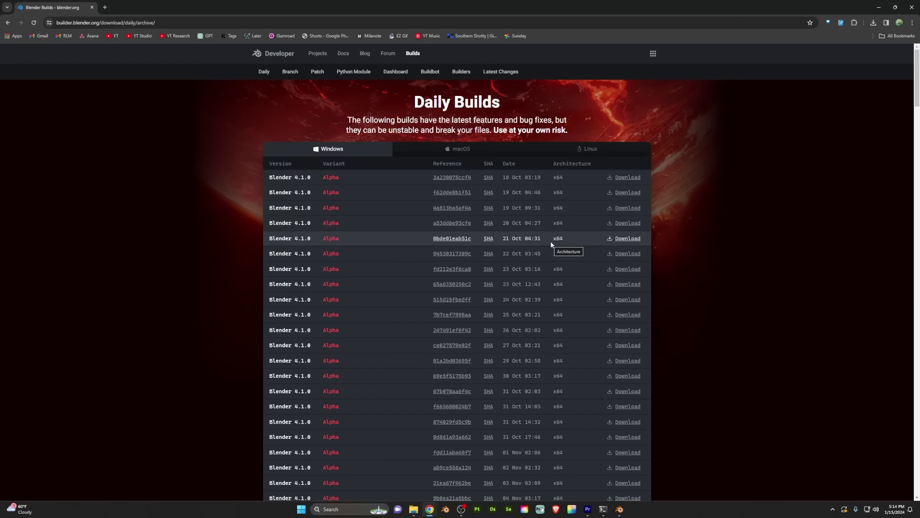
click(879, 6)
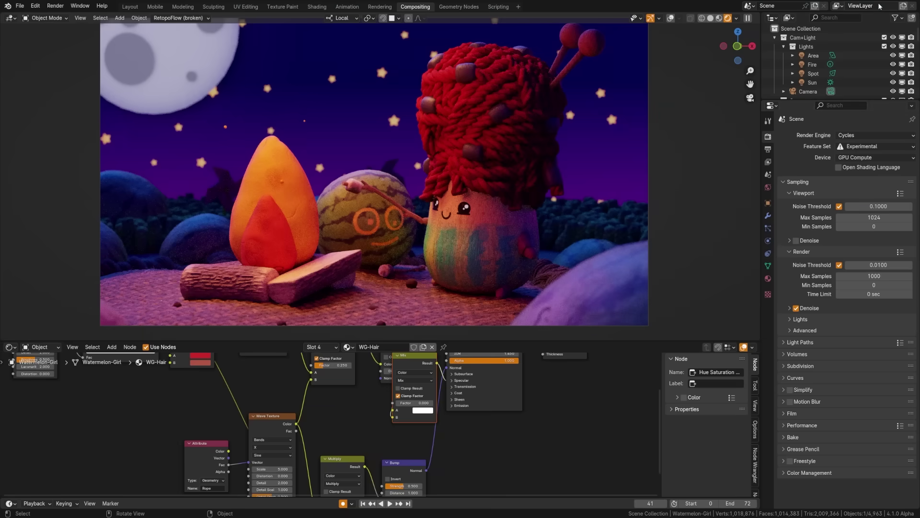
click(861, 138)
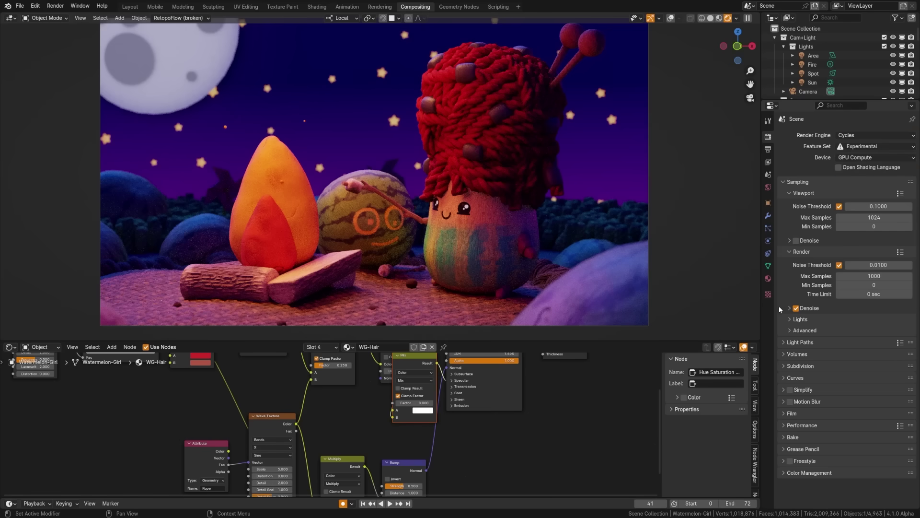
click(868, 139)
click(861, 136)
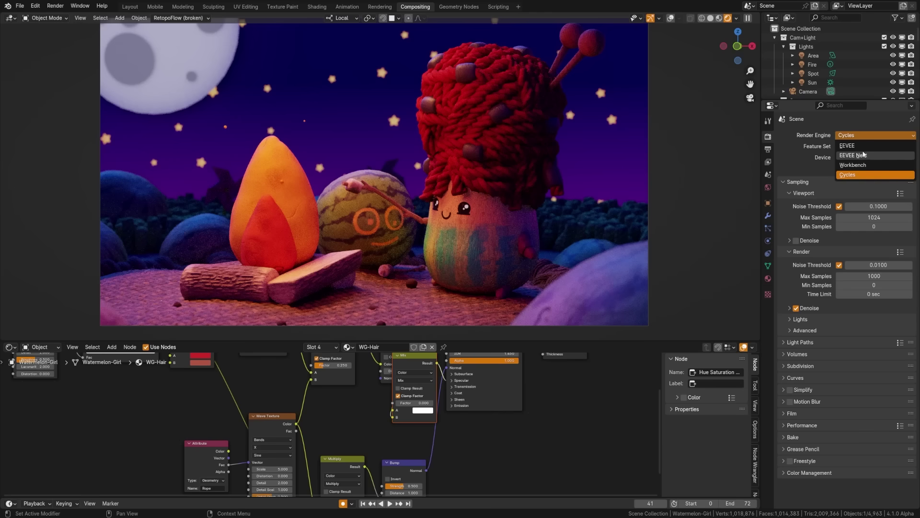
click(864, 156)
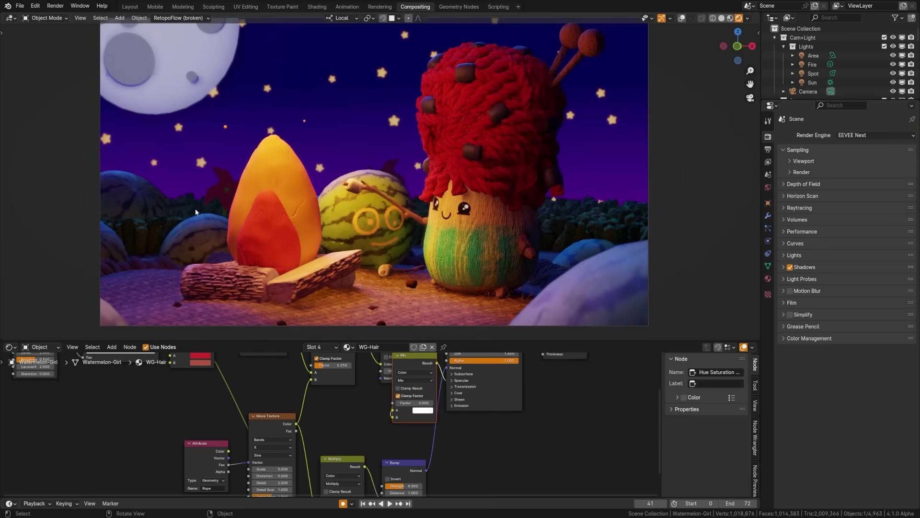
Alternate the render engine between EEVEE and EEVEE Next to compare the campfire scene, ending on EEVEE Next.
click(863, 135)
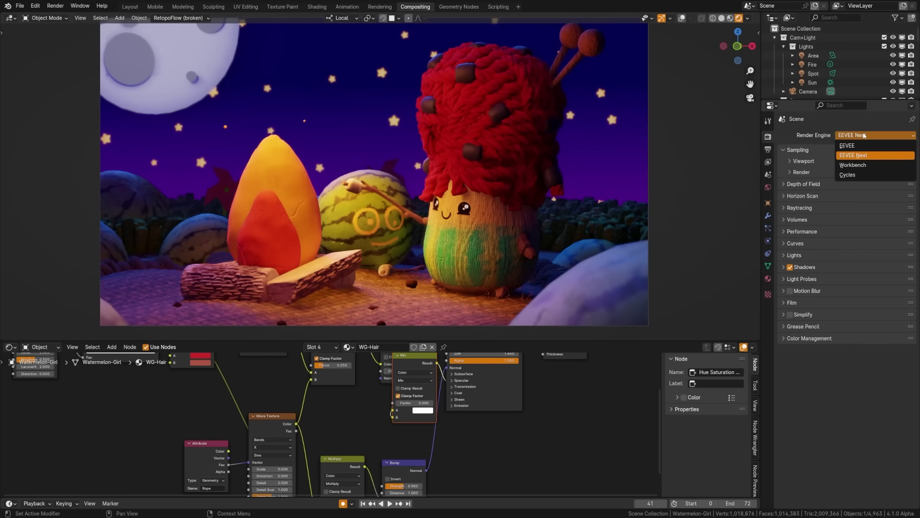
click(856, 144)
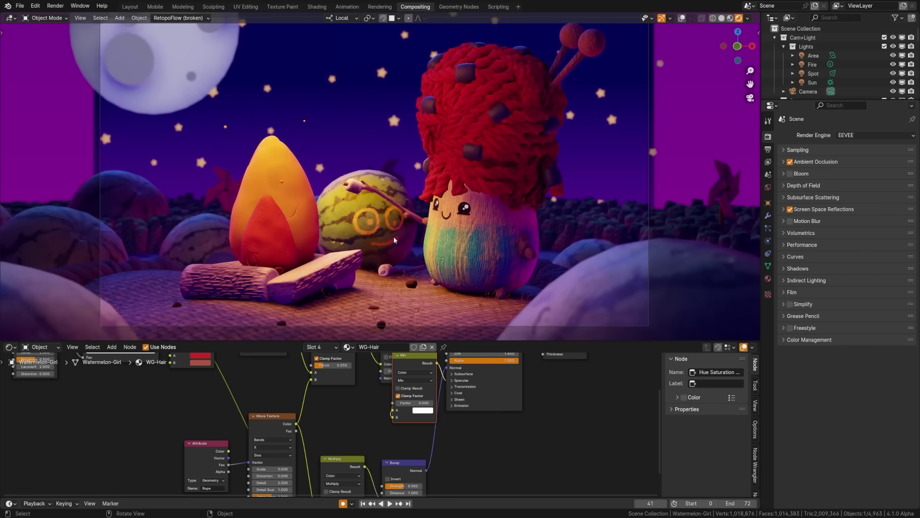
click(860, 136)
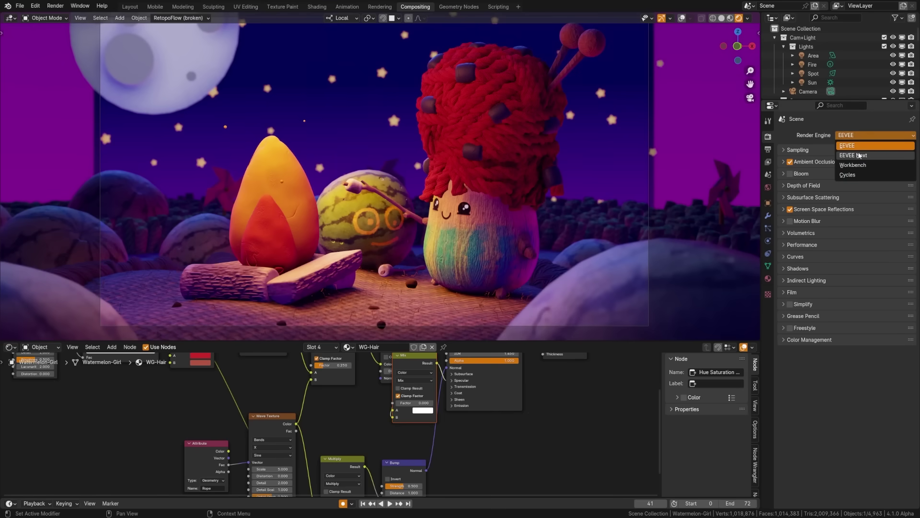
click(861, 155)
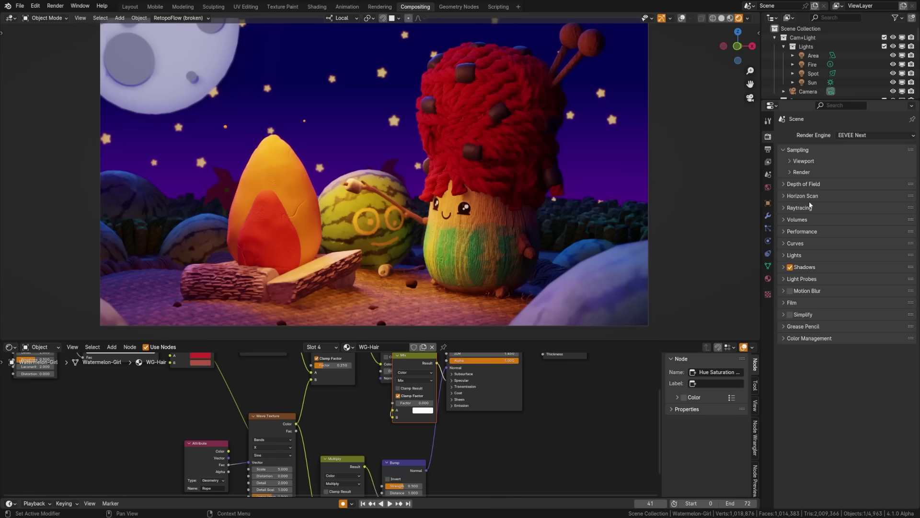
click(858, 135)
click(855, 146)
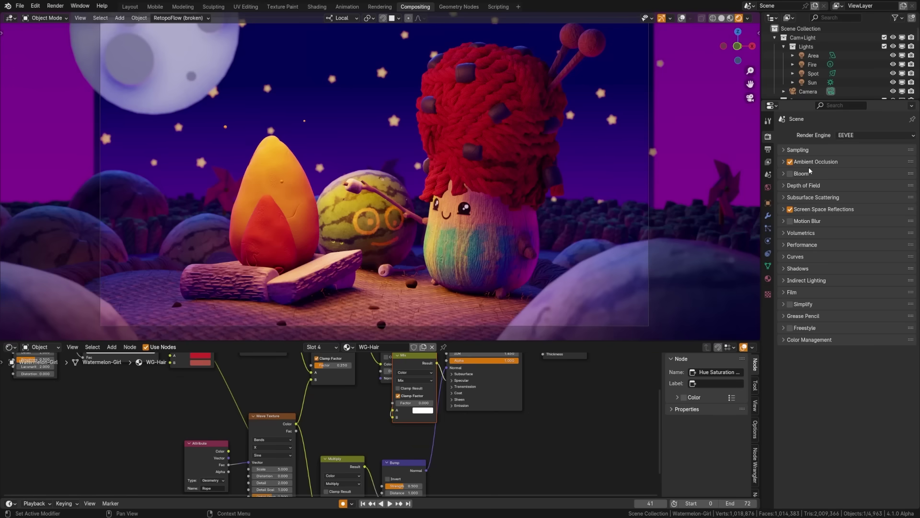
click(846, 137)
click(863, 157)
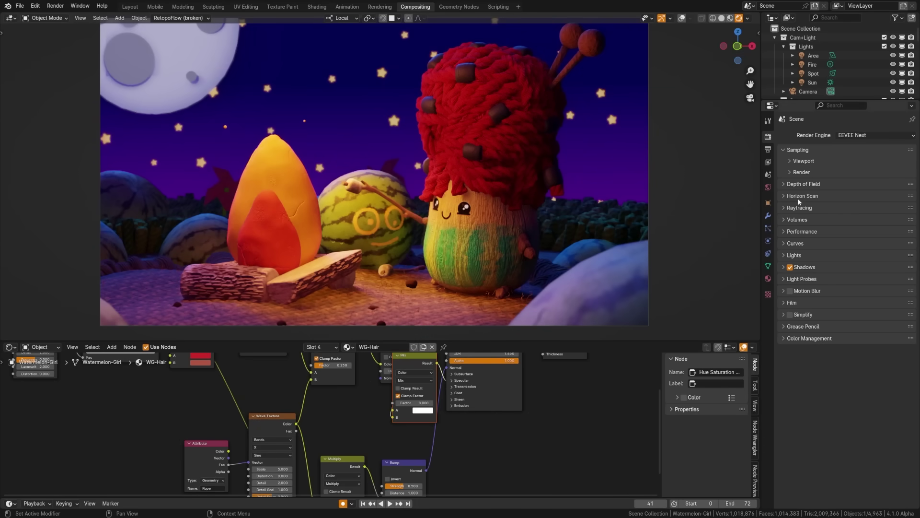
Examine the Horizon Scan and Raytracing render settings along with the Blender pull request comparing Screen Trace Only with Horizon Scan GI.
click(799, 198)
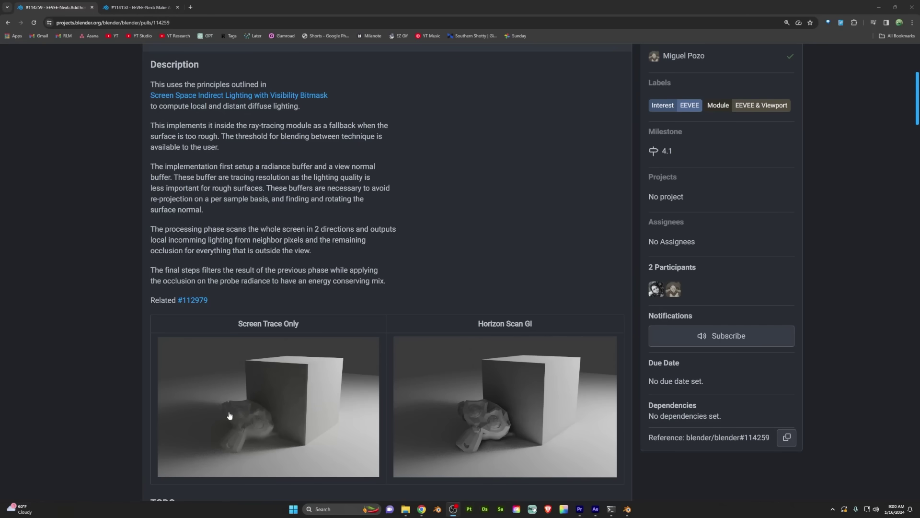
key(ctrl+Tab)
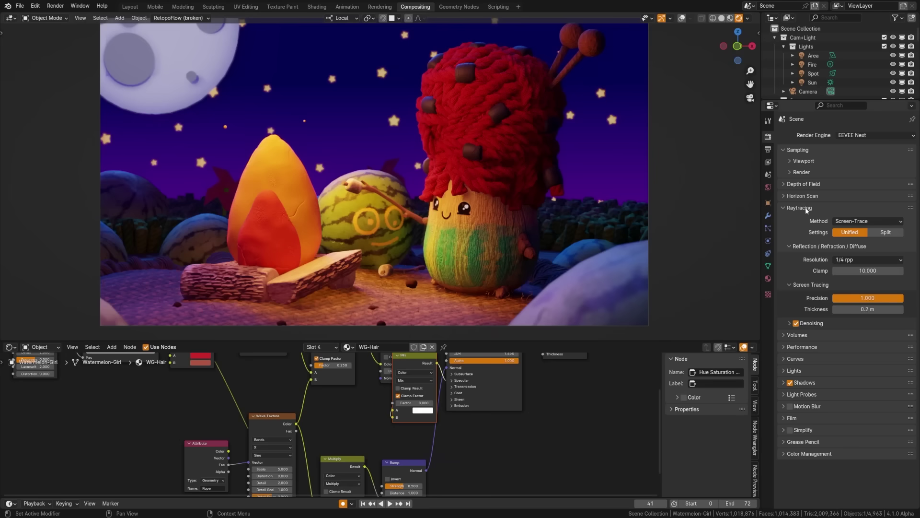
click(806, 199)
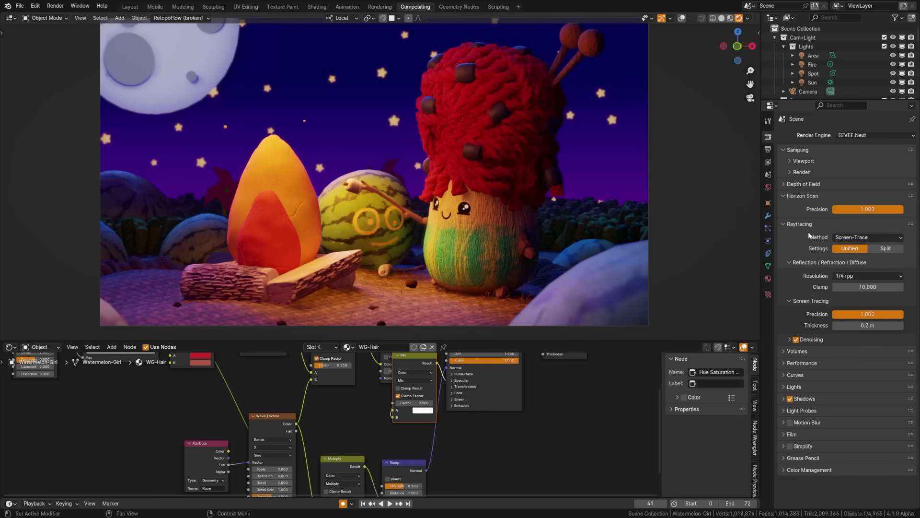
click(800, 198)
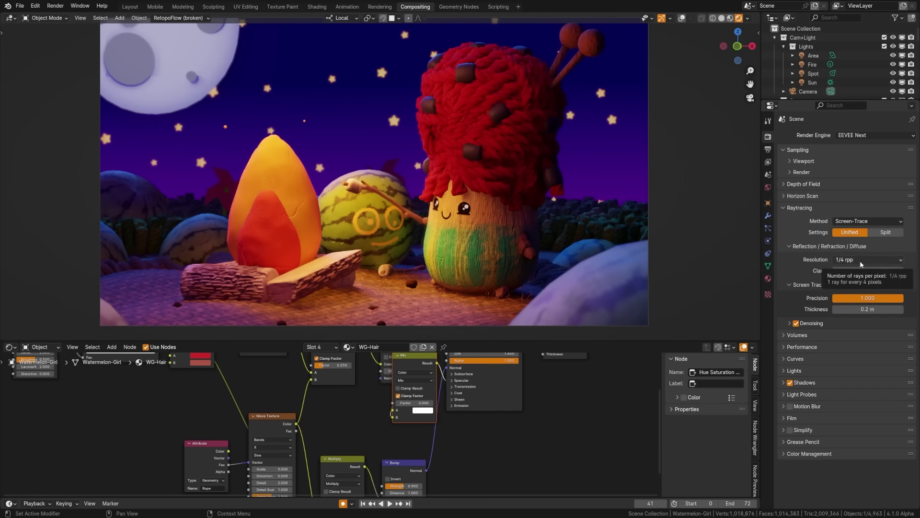
Lower the raytracing resolution to 1/16 rpp and inspect its effect on the characters up close.
click(861, 263)
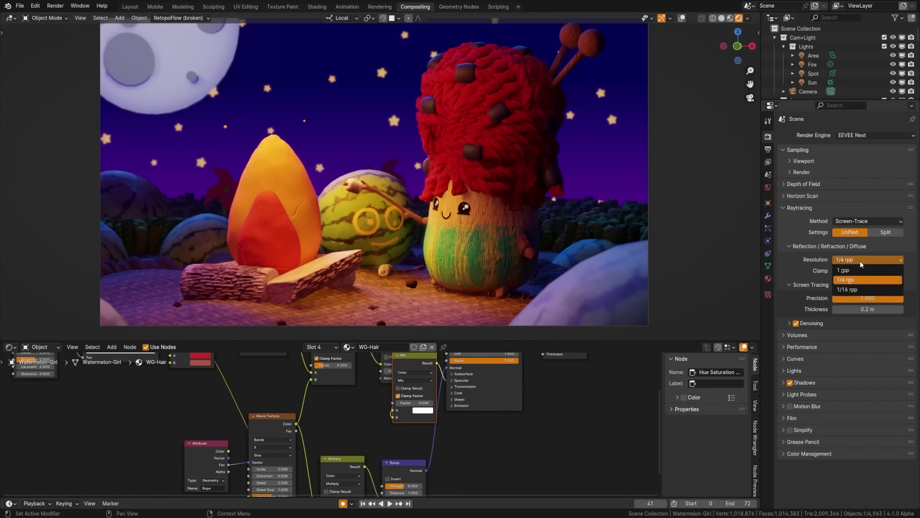
click(880, 283)
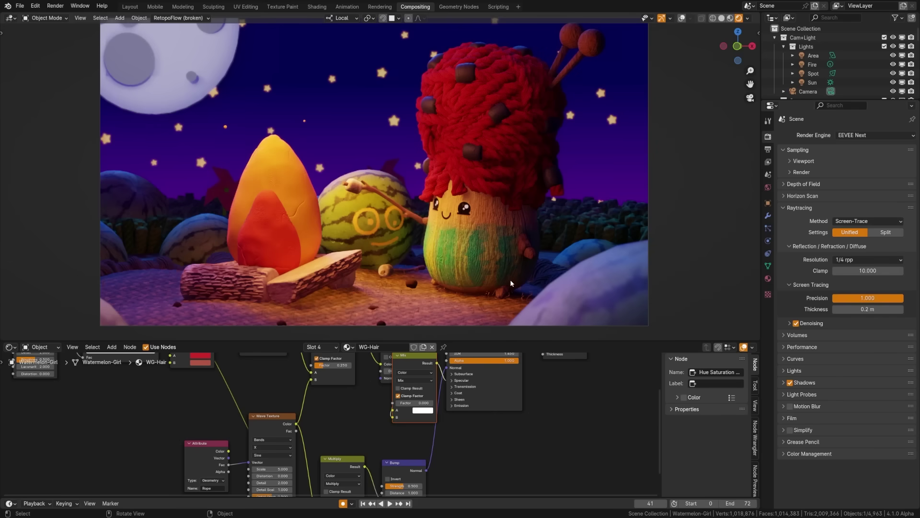
click(858, 260)
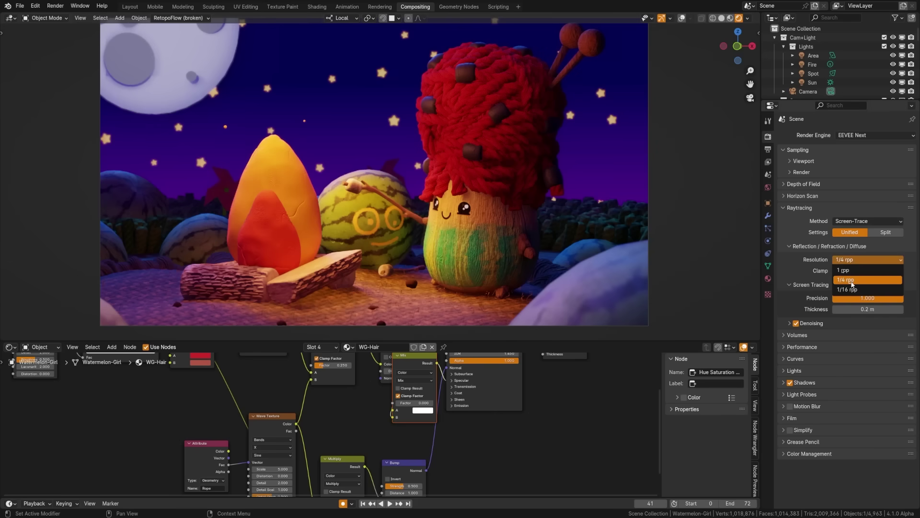
click(861, 290)
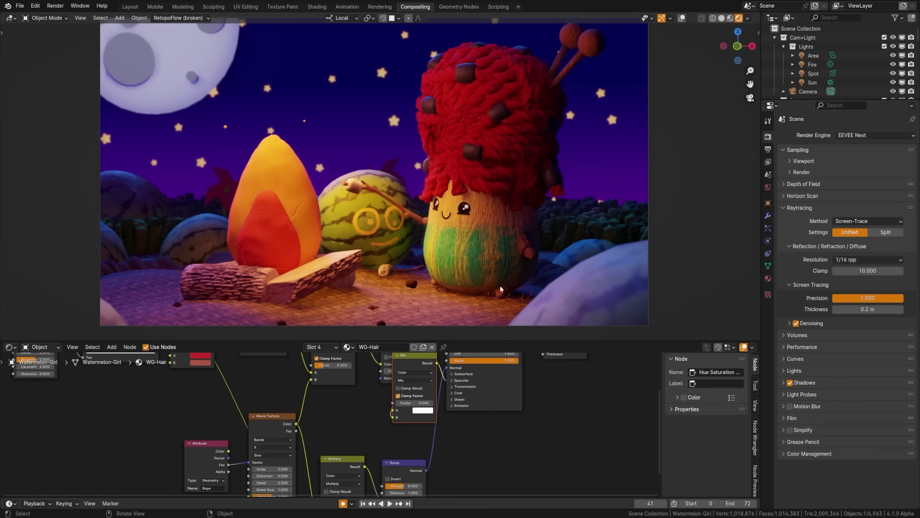
scroll(512, 262, up, 5)
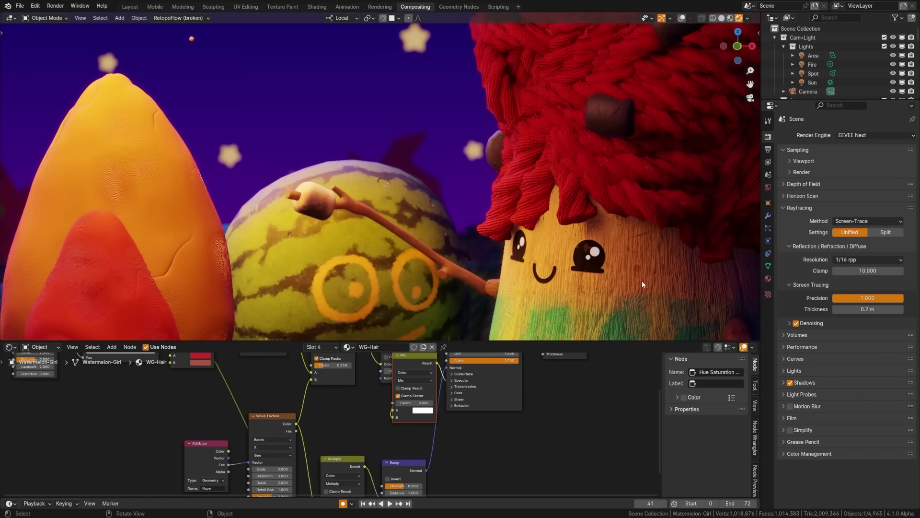
scroll(641, 284, down, 6)
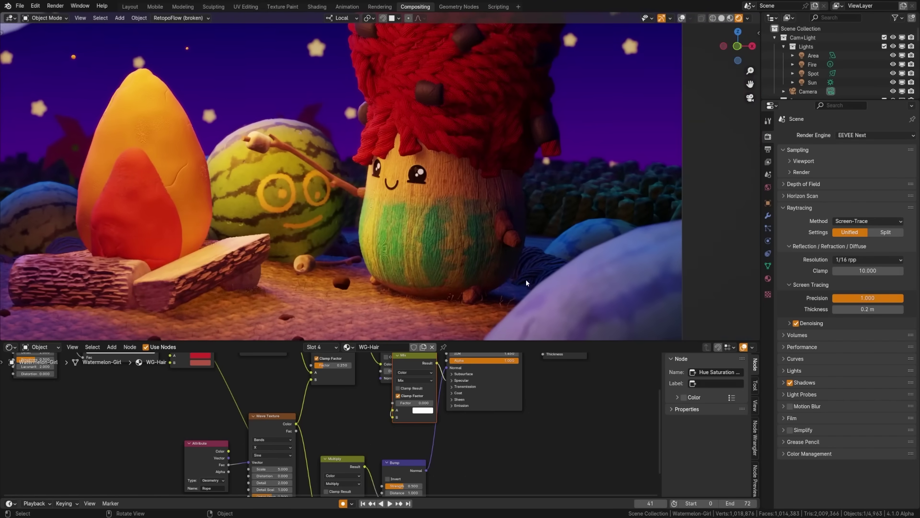
Raise the raytracing resolution through 1/4 rpp to 1 rpp, and view the whole camera frame.
click(868, 260)
click(858, 280)
click(865, 260)
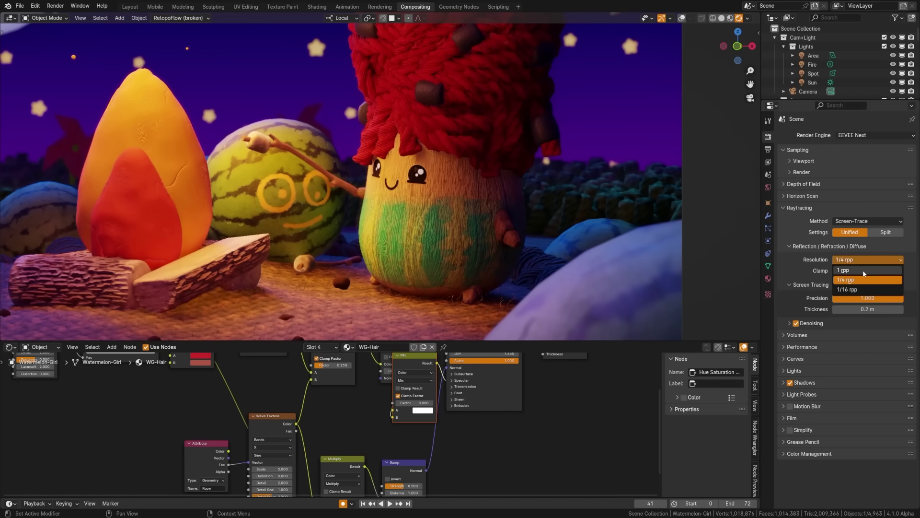
click(864, 272)
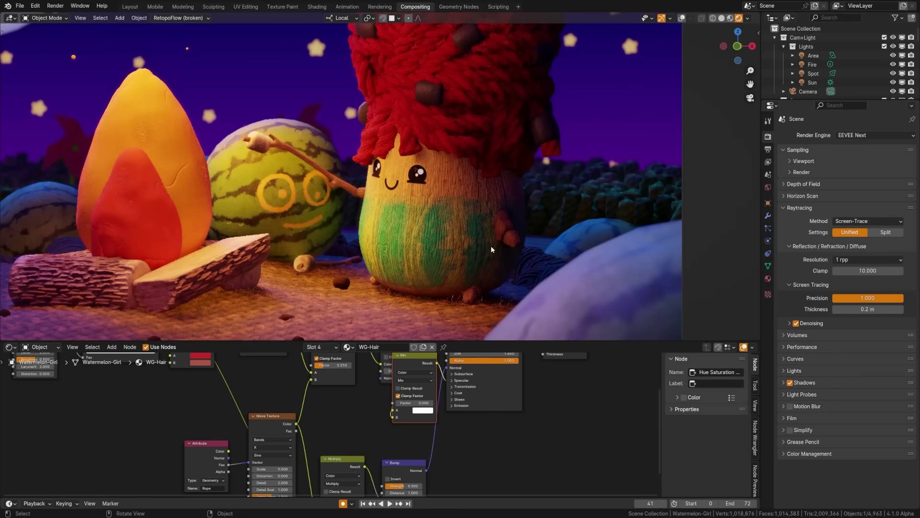
scroll(491, 246, down, 3)
key(Home)
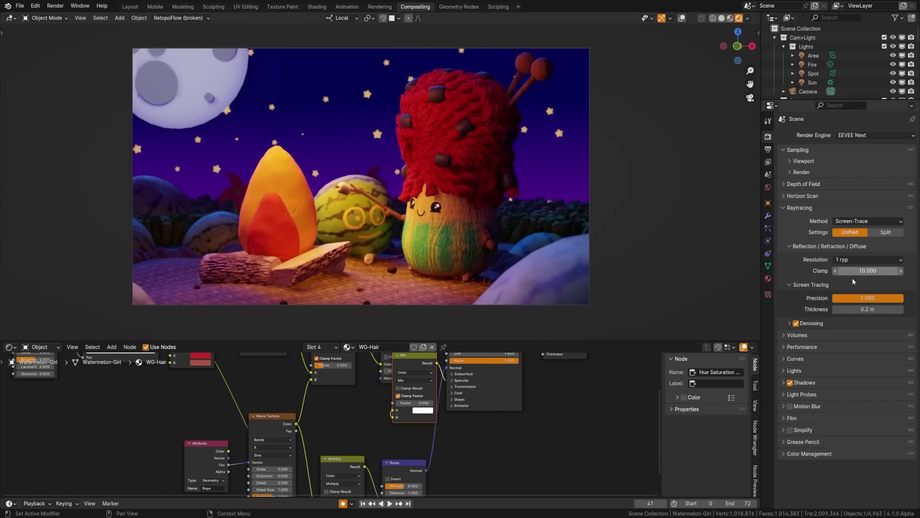
Try a raytracing clamp value of 2.3 and set the clamp back to 10.
key(BackSpace)
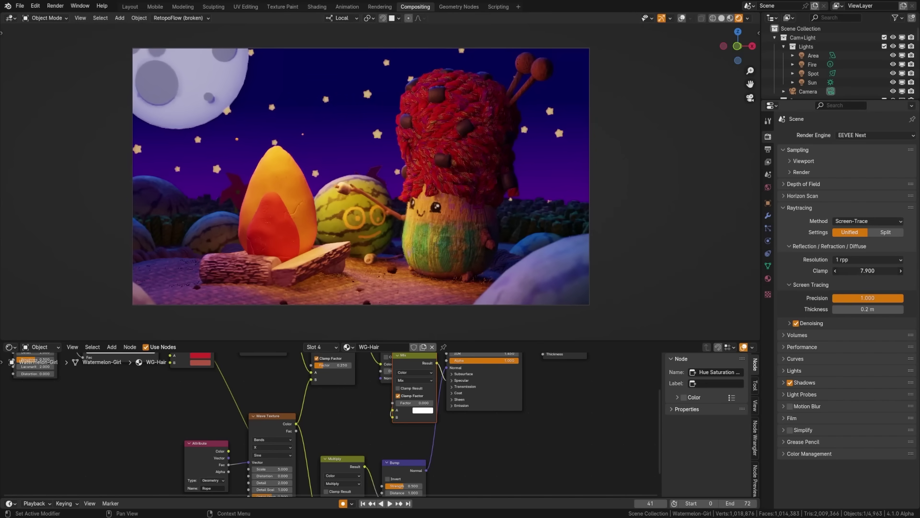
click(869, 270)
text(2.3)
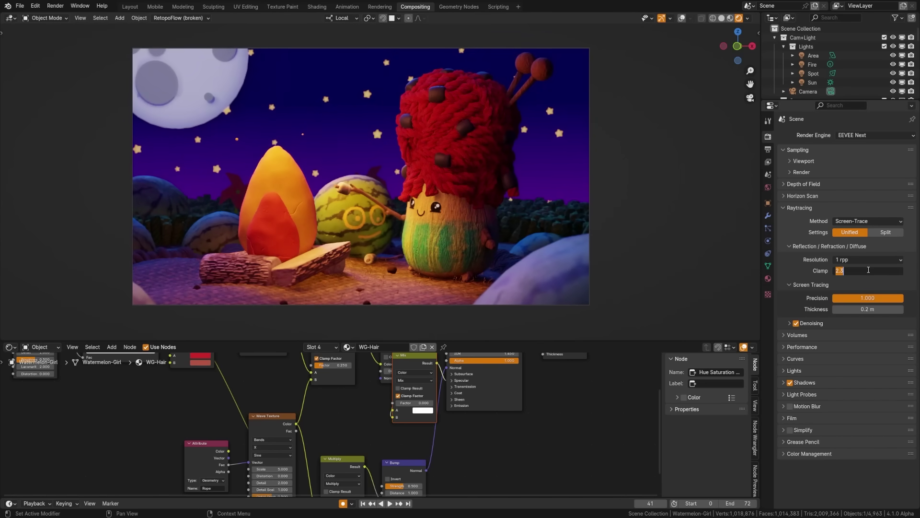
key(Escape)
drag(868, 270, 895, 271)
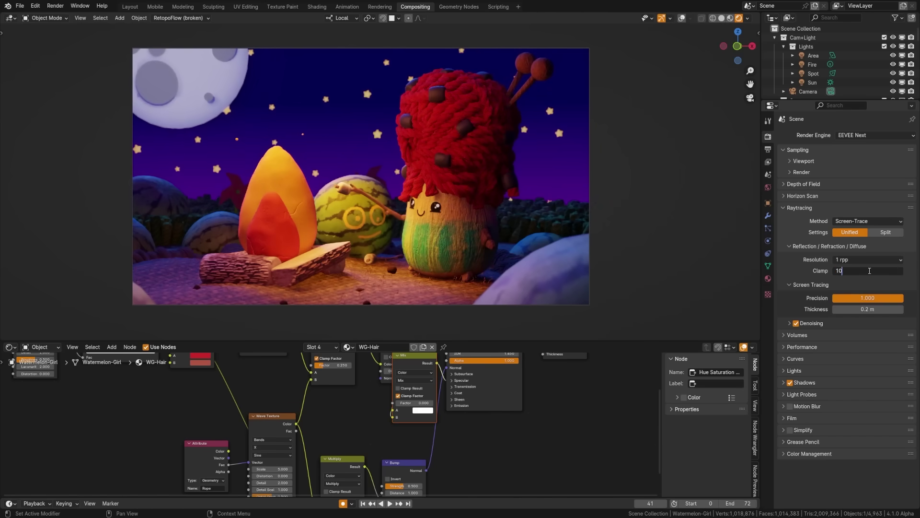
key(Return)
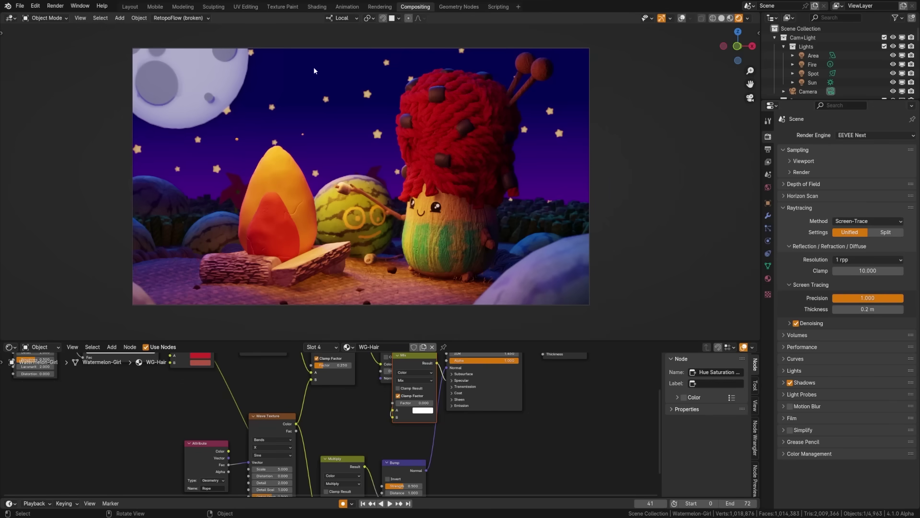
Inspect the scene and its world background from outside the camera, and return to the camera view.
scroll(379, 268, down, 2)
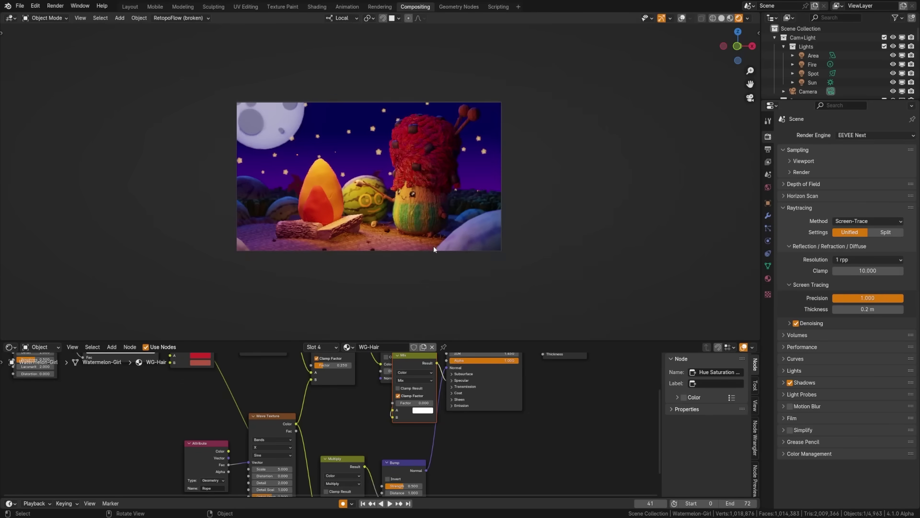
middle_drag(434, 246, 289, 264)
middle_drag(188, 231, 359, 164)
scroll(221, 154, down, 3)
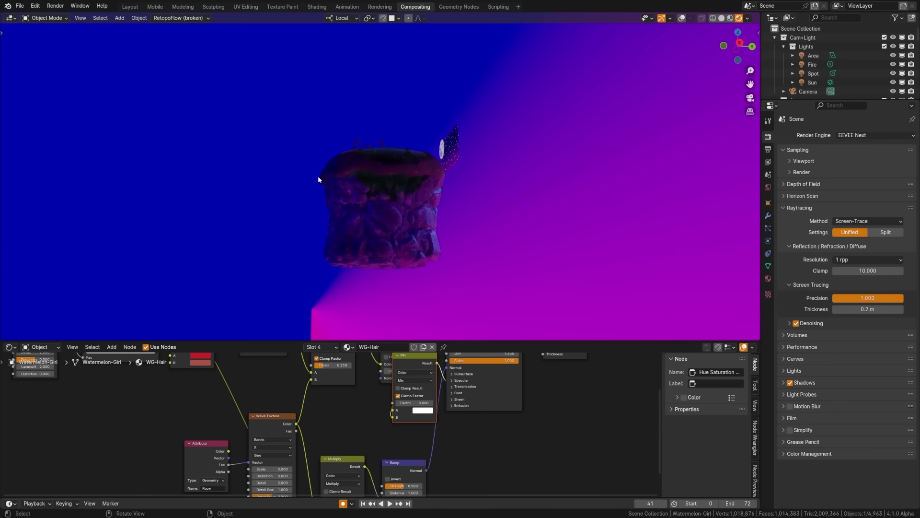
middle_drag(349, 100, 370, 155)
scroll(370, 156, up, 10)
key(KP_0)
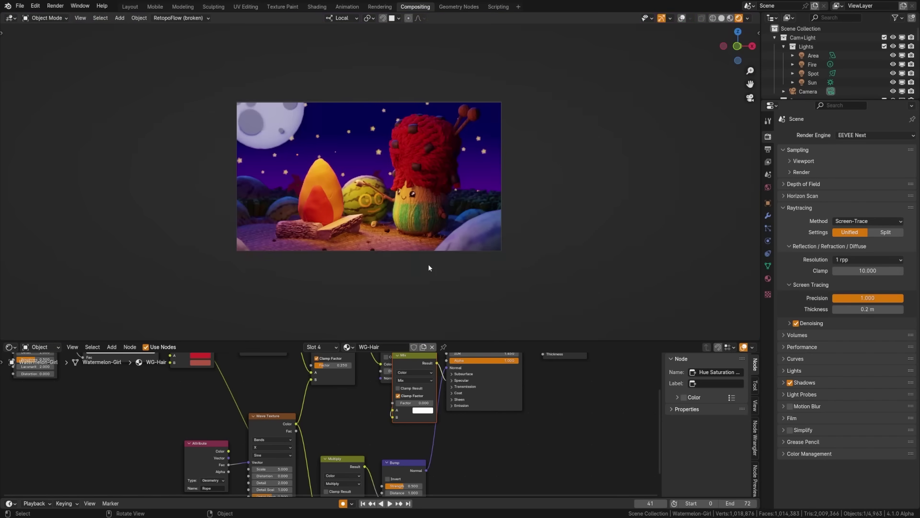
key(Home)
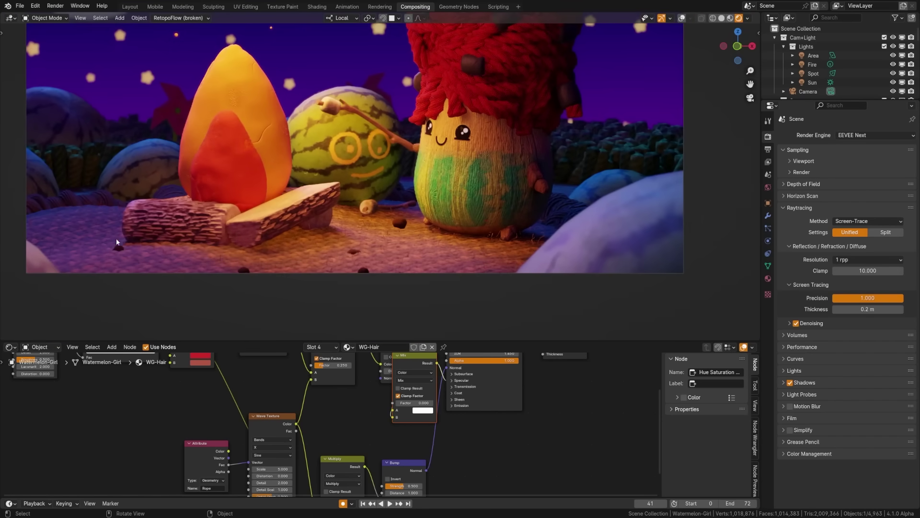
Switch the render engine to EEVEE to compare the campfire scene, and return to EEVEE Next.
click(875, 135)
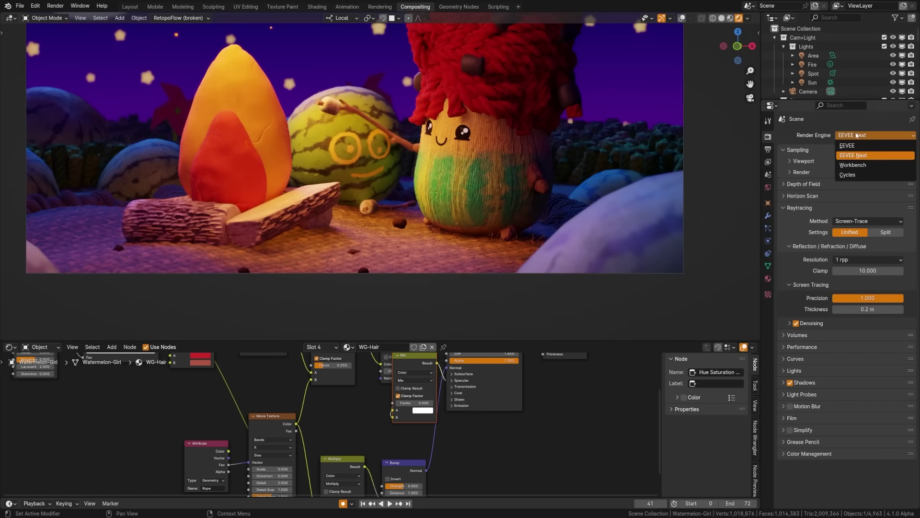
click(858, 145)
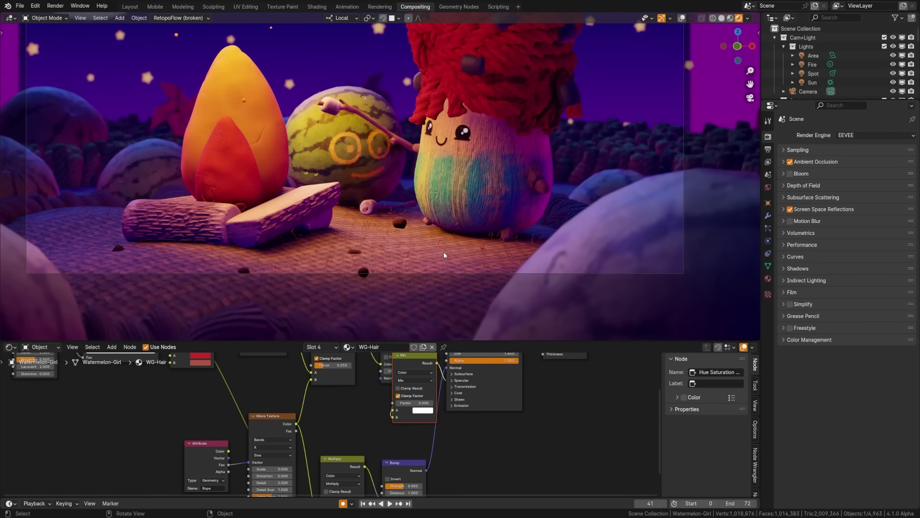
click(859, 135)
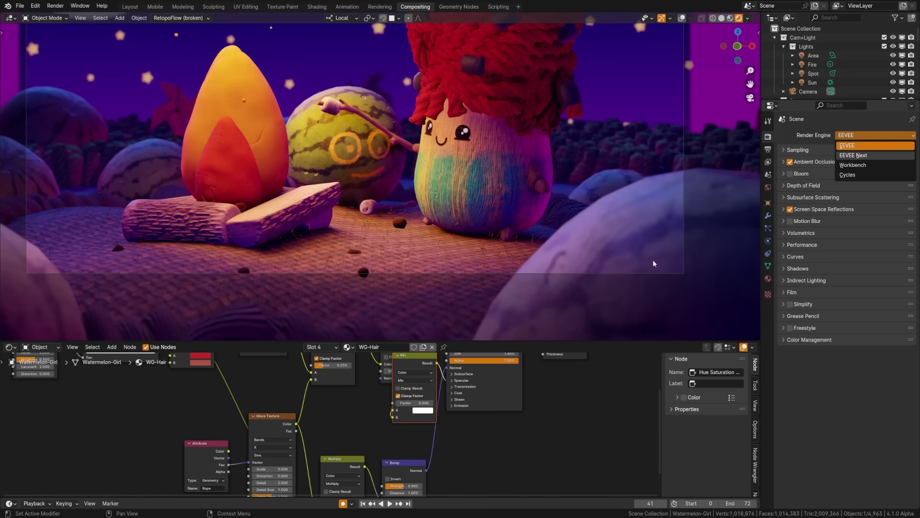
key(n)
Select the island ground object and display the whole node tree of its Island-Ground.001-Displace material.
middle_drag(492, 445, 423, 401)
scroll(349, 424, up, 3)
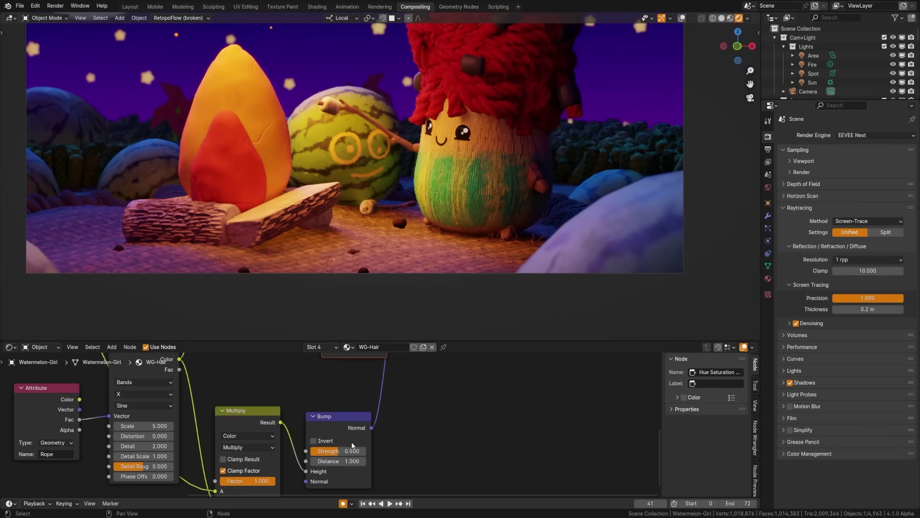
click(424, 257)
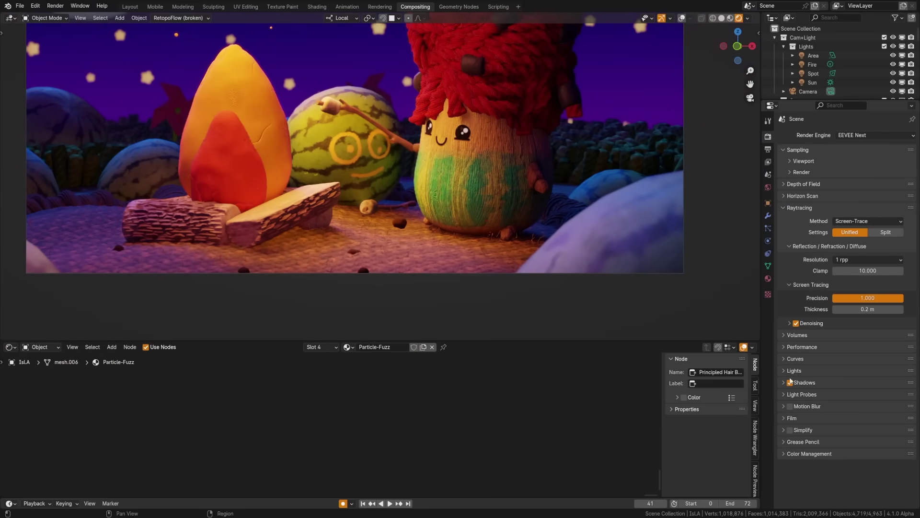
click(768, 278)
click(824, 155)
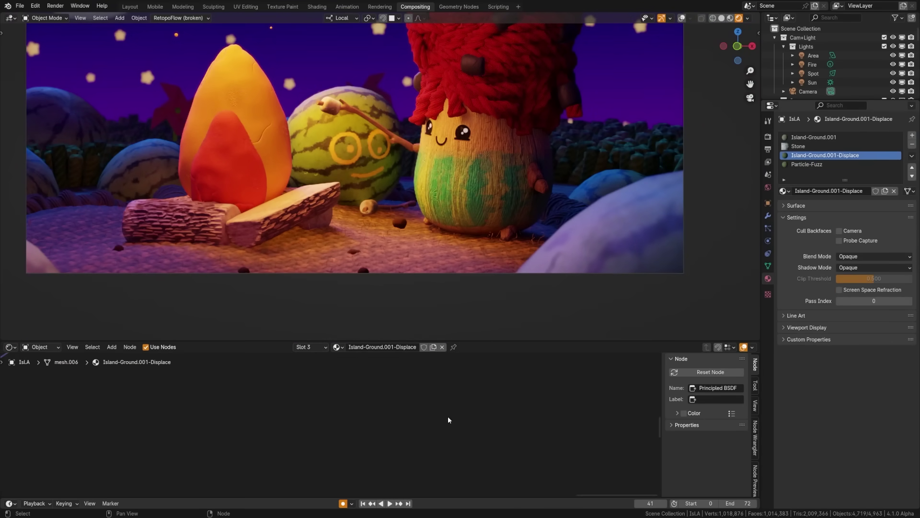
key(Home)
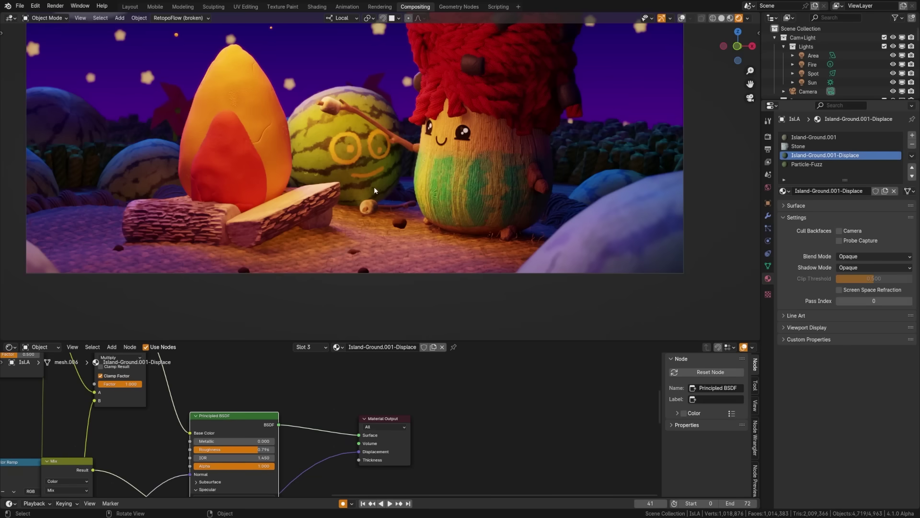
Try a scale of 0.045 on the ground material's Displacement node and undo the change.
middle_drag(144, 460, 317, 434)
click(244, 398)
scroll(318, 450, up, 3)
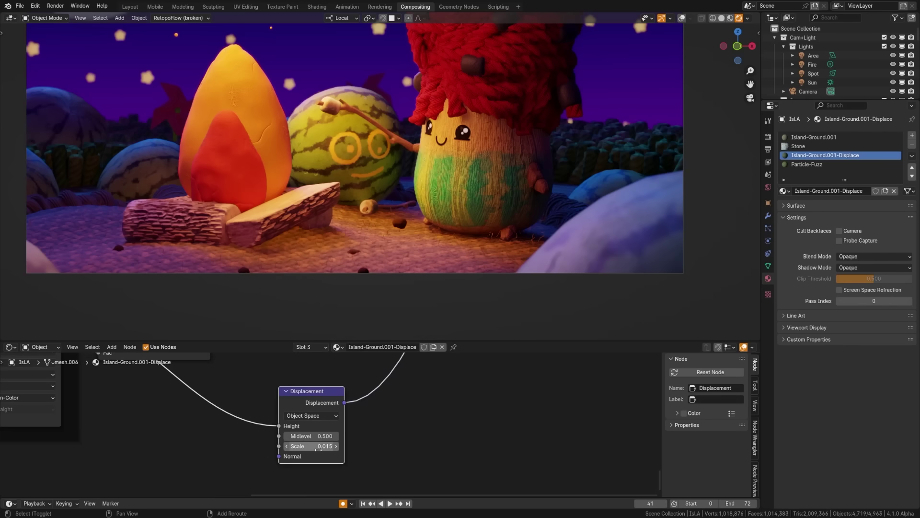
mouse_move(318, 449)
mouse_down()
mouse_move(364, 449)
mouse_move(318, 449)
mouse_move(327, 449)
mouse_up()
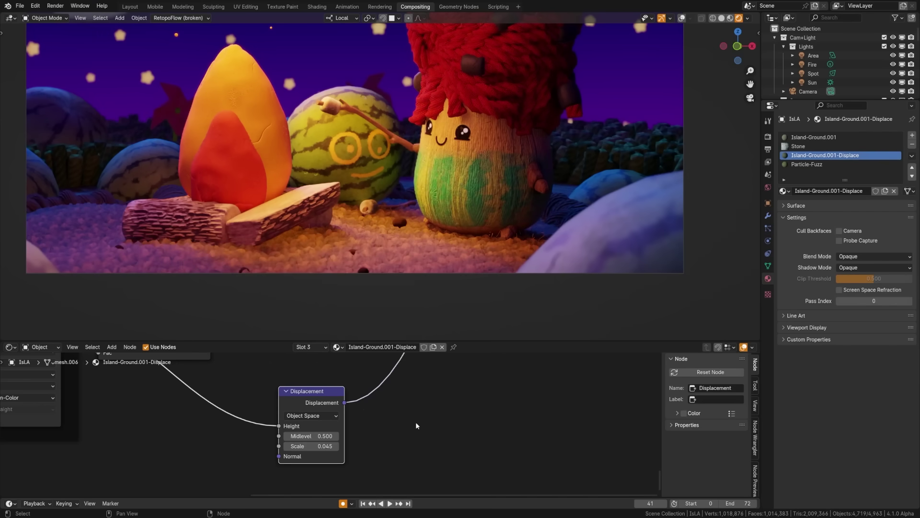
key(ctrl+z)
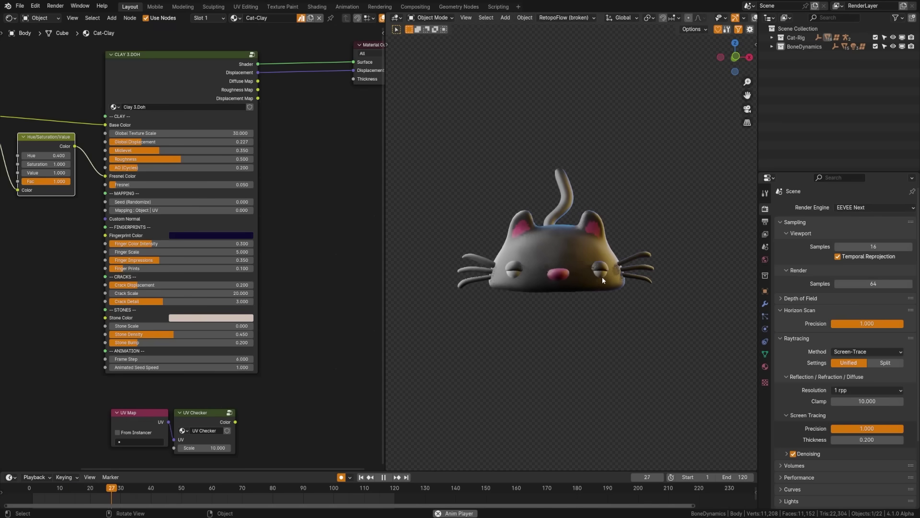
drag(147, 147, 199, 144)
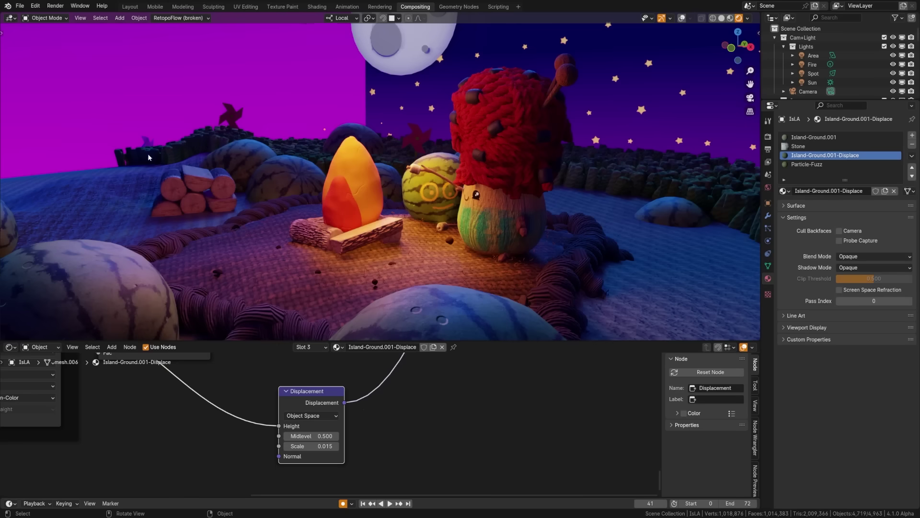
middle_drag(147, 154, 232, 149)
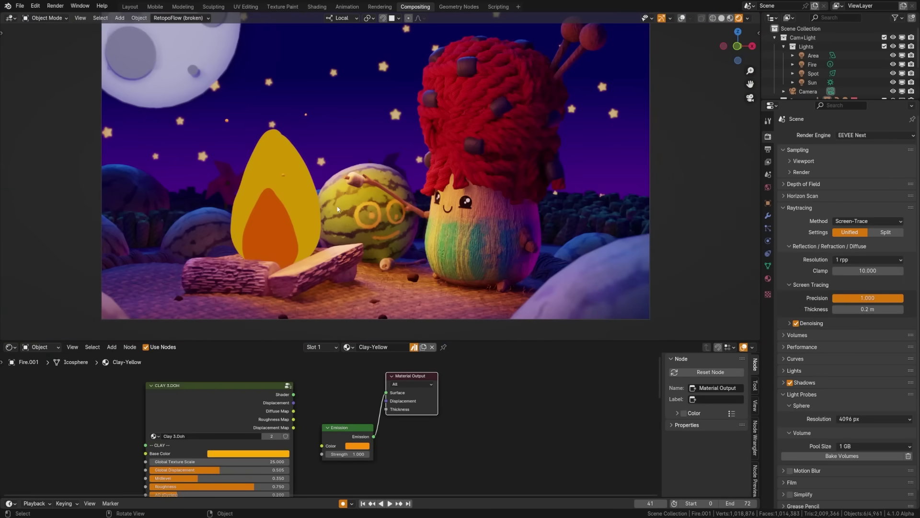
Space out the fire material's Material Output and Emission nodes, and disable the Area, Fire, Spot and Sun lights in viewports.
drag(417, 378, 456, 389)
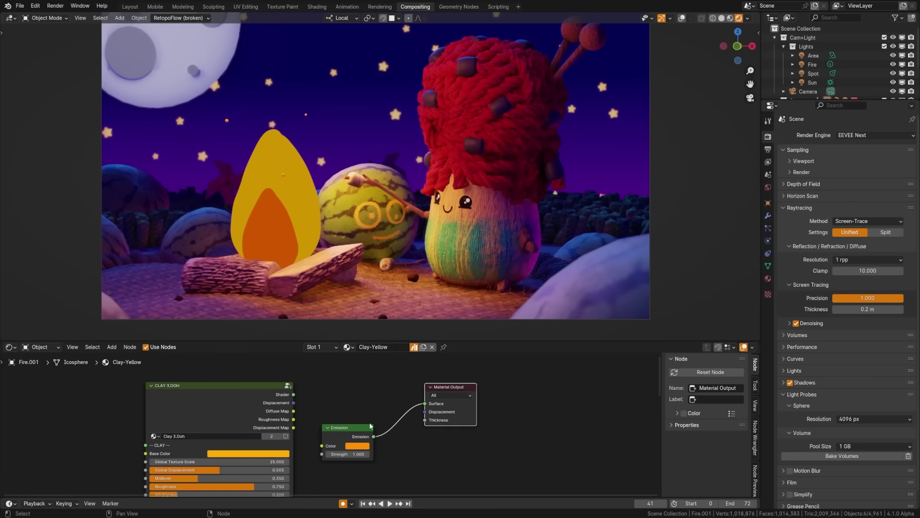
drag(341, 428, 360, 412)
drag(902, 55, 902, 82)
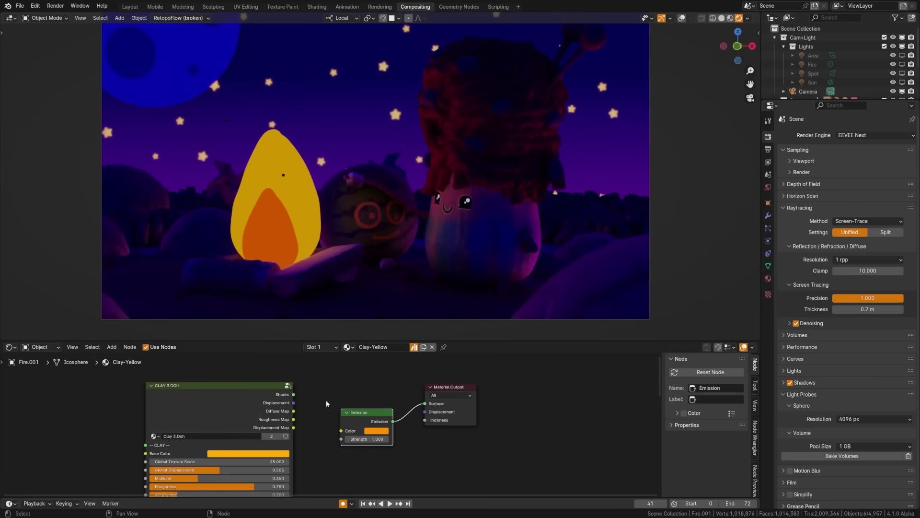
Set the Emission strength of the fire's Clay-Yellow material to 10.
click(768, 279)
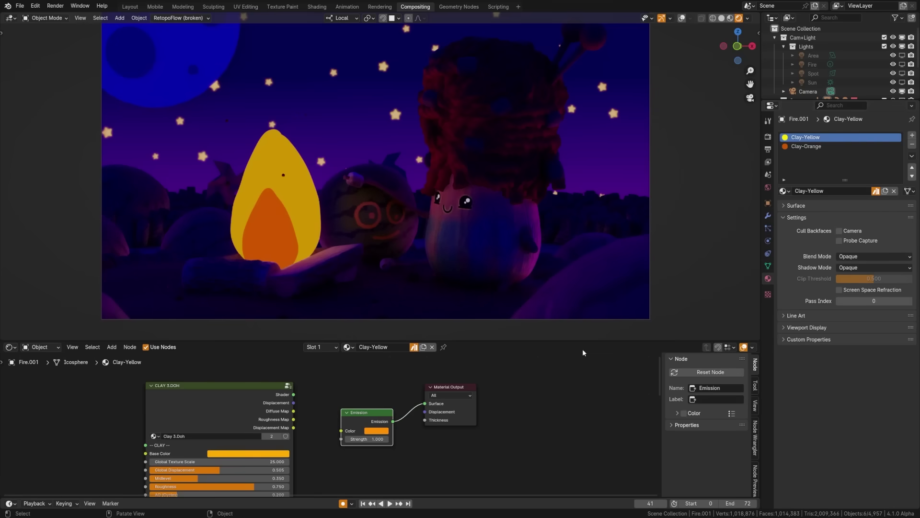
click(375, 441)
text(10)
key(Return)
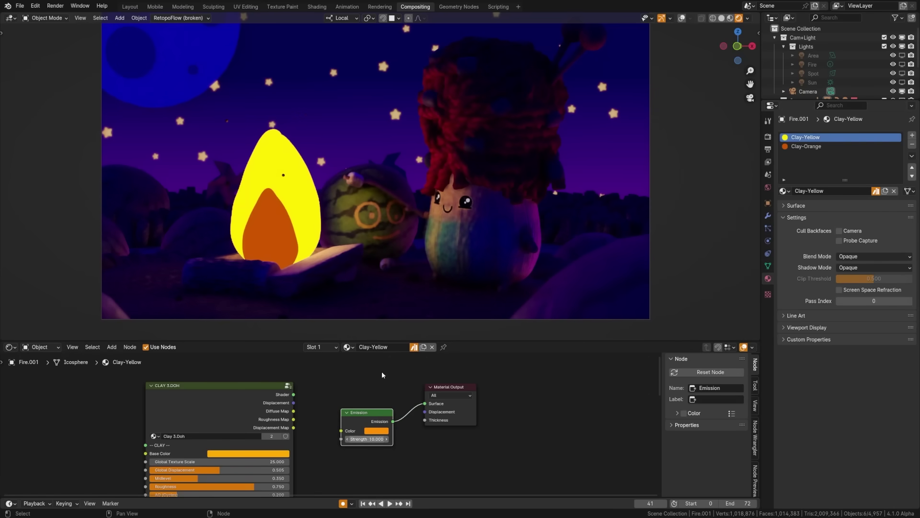
Switch the render engine to EEVEE to compare how the emissive fire lights the scene.
click(768, 136)
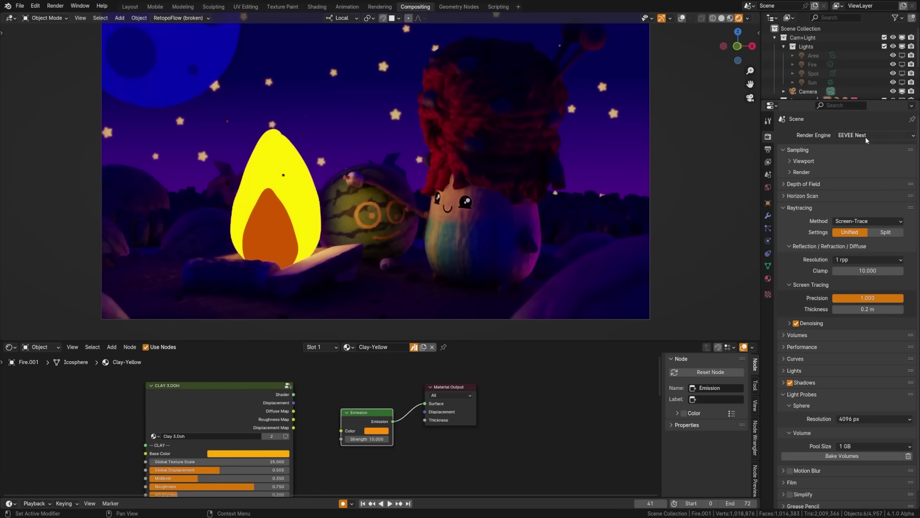
click(875, 135)
click(858, 145)
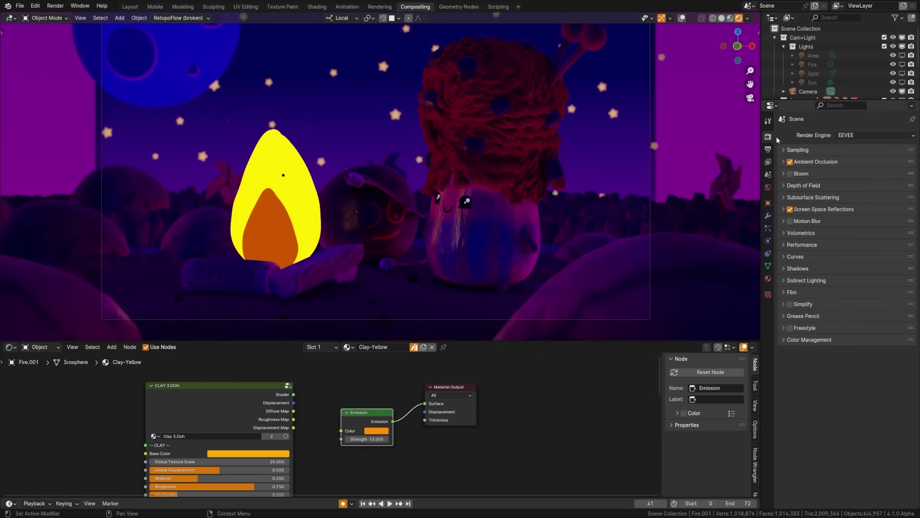
click(858, 135)
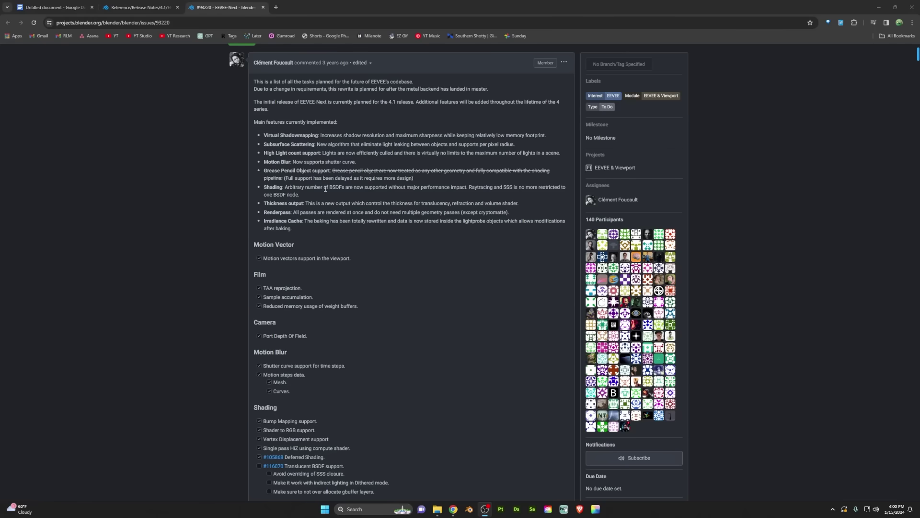
Review the implemented features and task checklists in the EEVEE-Next #93220 issue on the Blender projects site.
scroll(326, 189, up, 3)
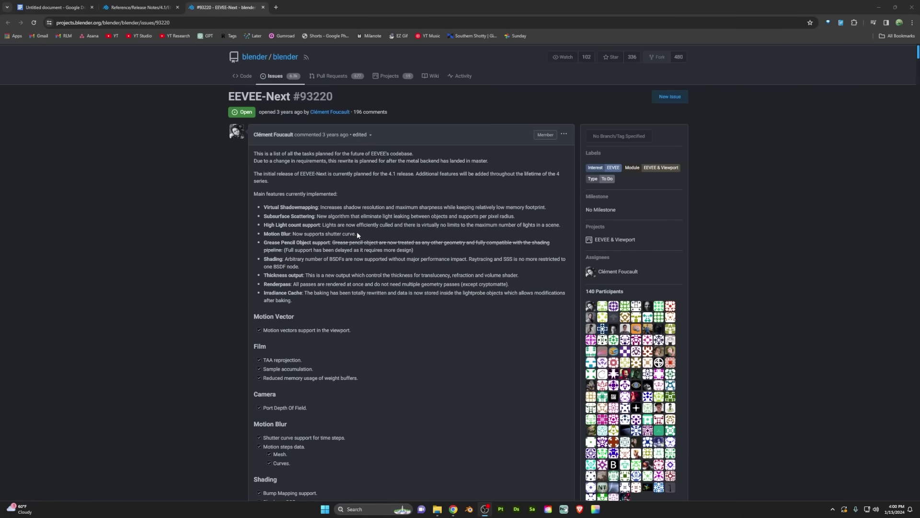
scroll(355, 234, down, 10)
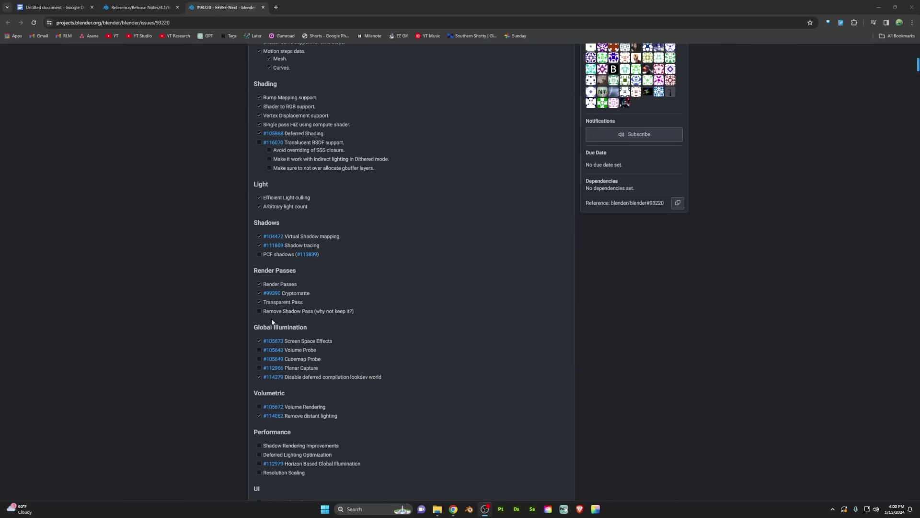
scroll(325, 423, down, 3)
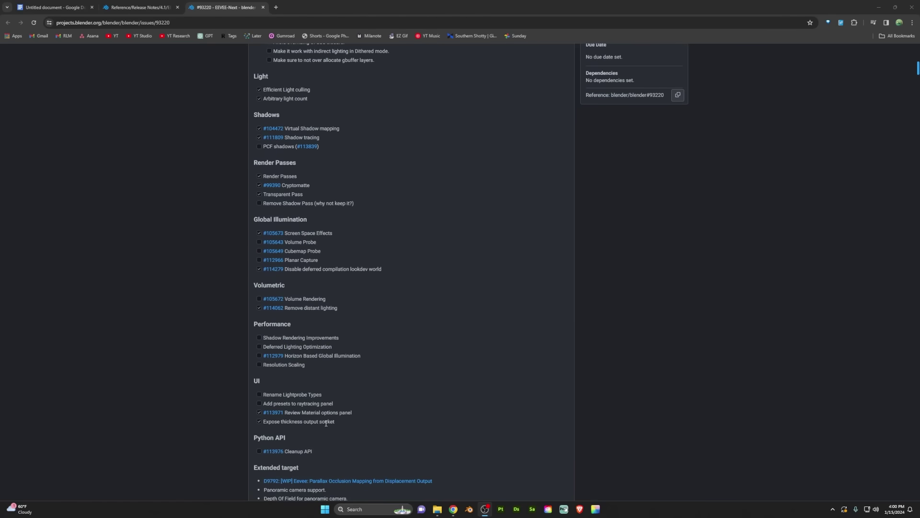
scroll(326, 423, up, 15)
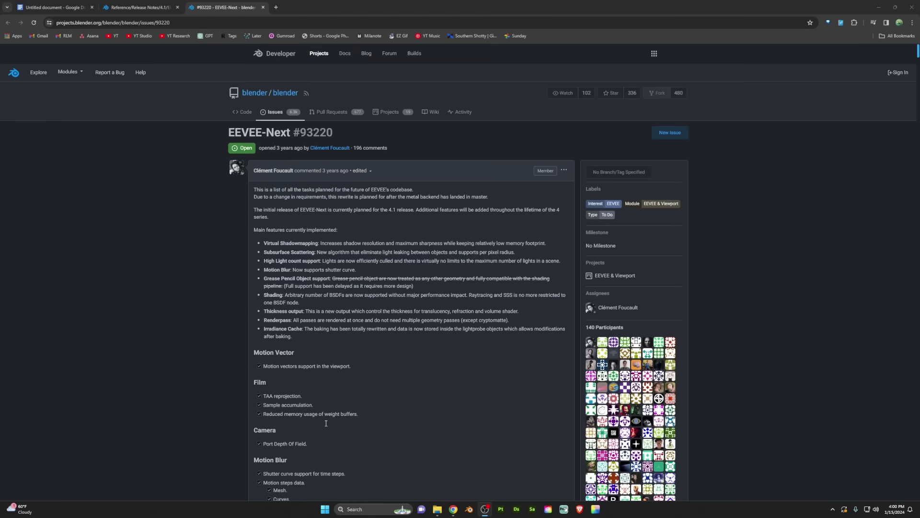